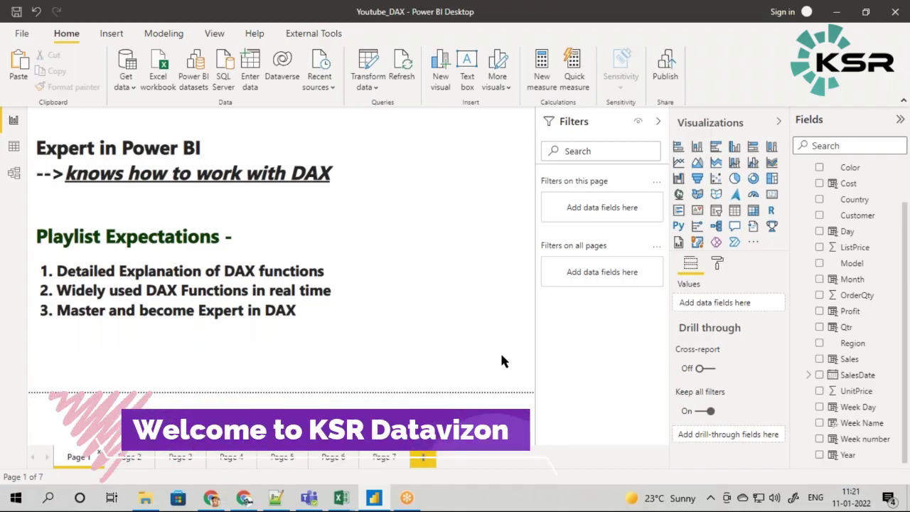
Switch to Page 7, the report page titled TODAY vs. NOW.
left_click(381, 459)
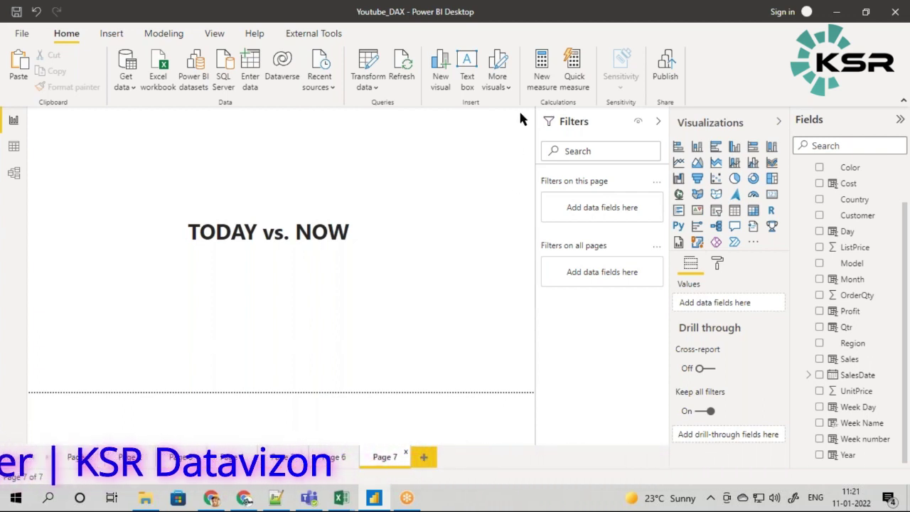
Start a new measure and enter Today = TODAY() as its formula.
left_click(539, 68)
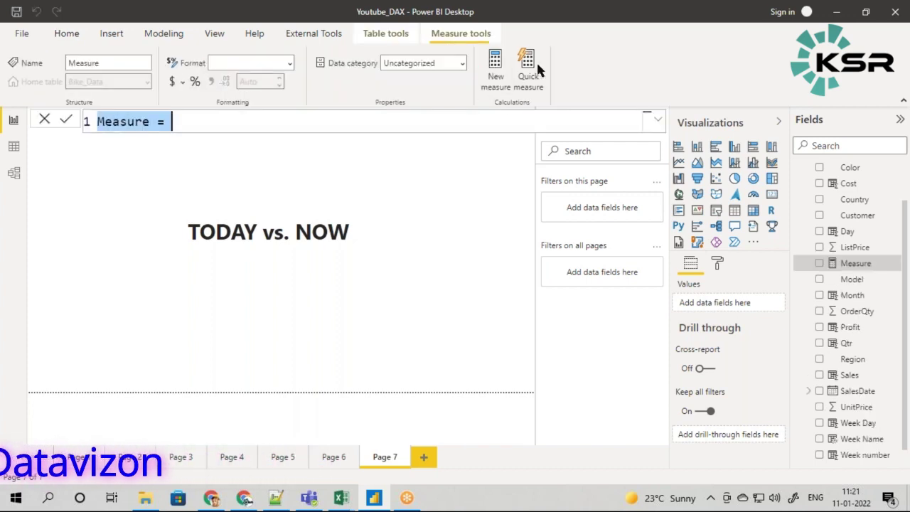
left_click(173, 124)
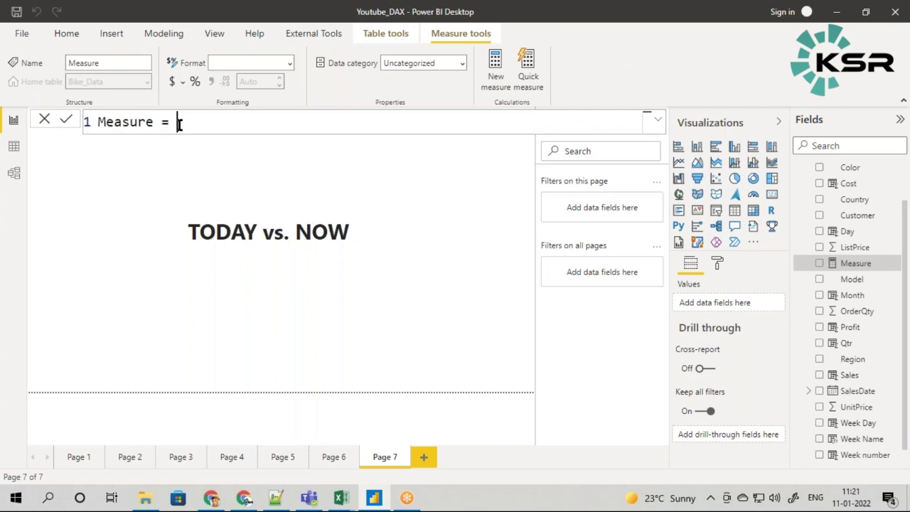
double_click(137, 124)
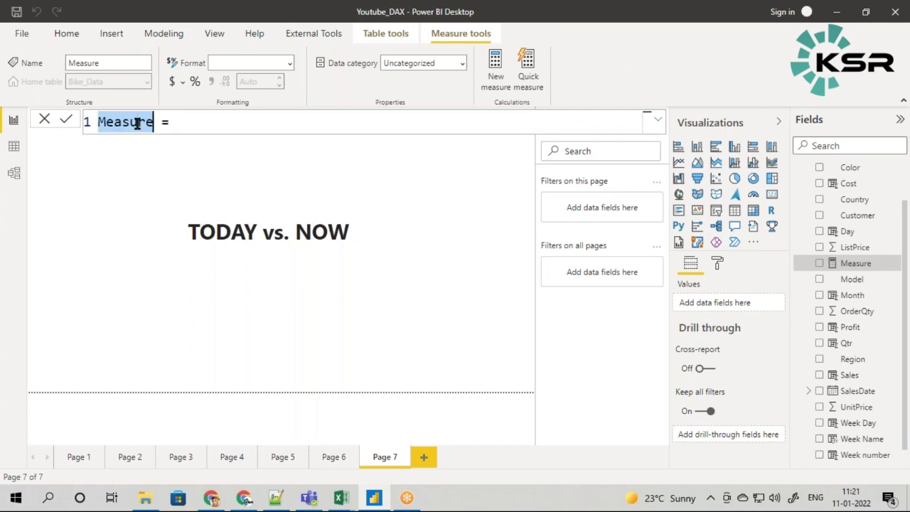
type("tODA")
key("BackSpace")
key("BackSpace")
key("BackSpace")
key("BackSpace")
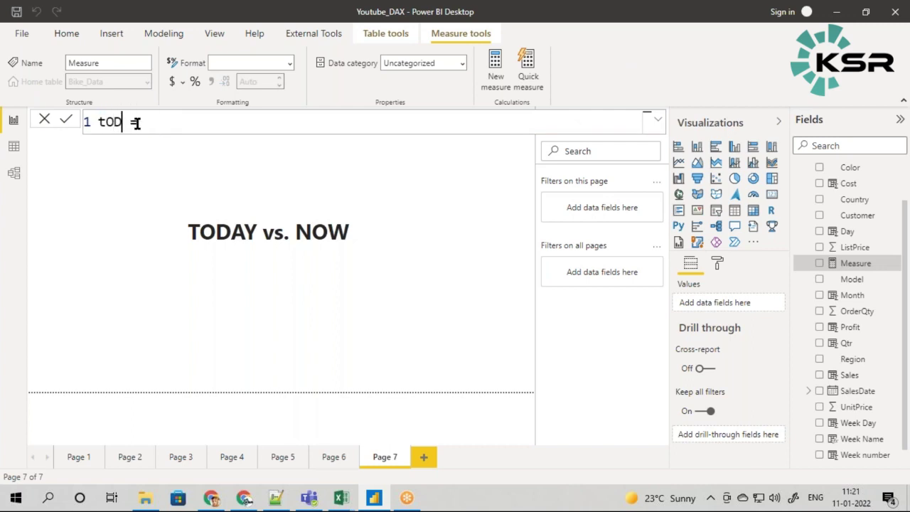
type("t")
key("BackSpace")
type("Today = toa")
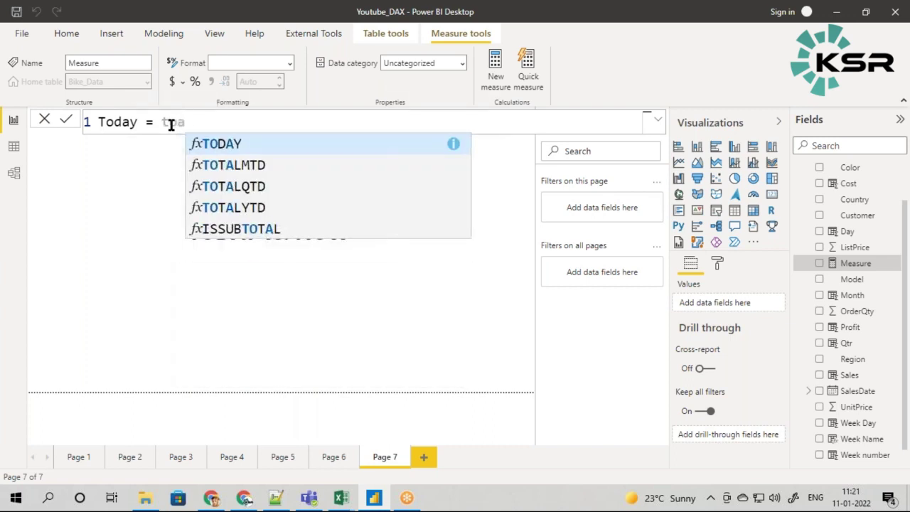
left_click(228, 142)
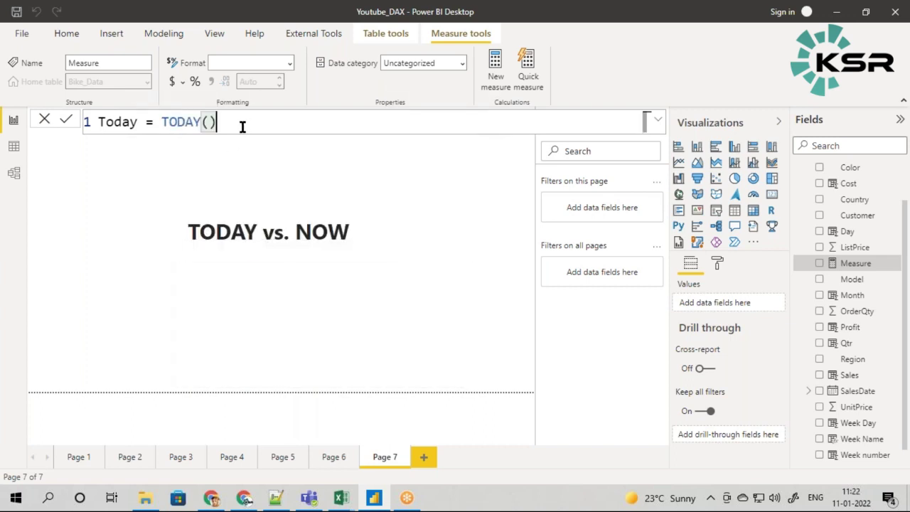
Rename the measure to Today_date and commit the TODAY() formula.
left_click(141, 122)
type("_date")
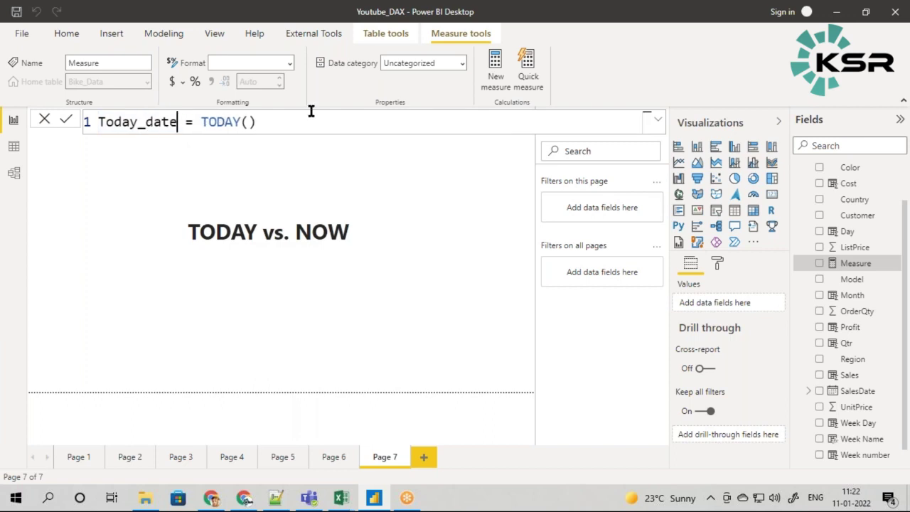
double_click(141, 125)
left_click(266, 127)
key("Return")
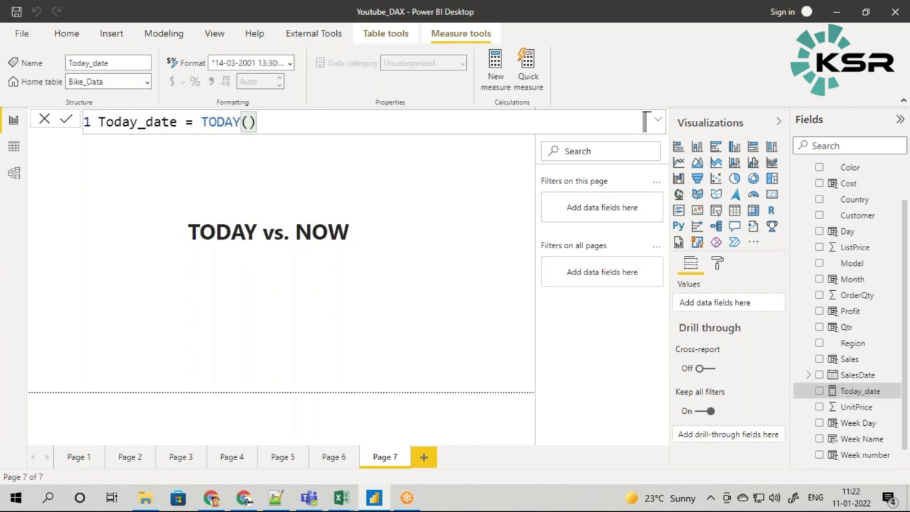
left_click(496, 65)
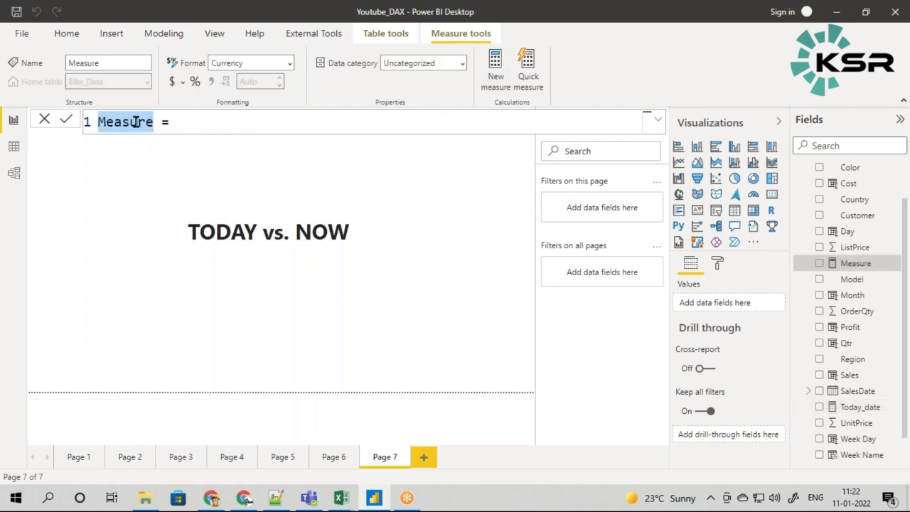
Define the new measure as Now_date = now() and commit it.
type("Now_")
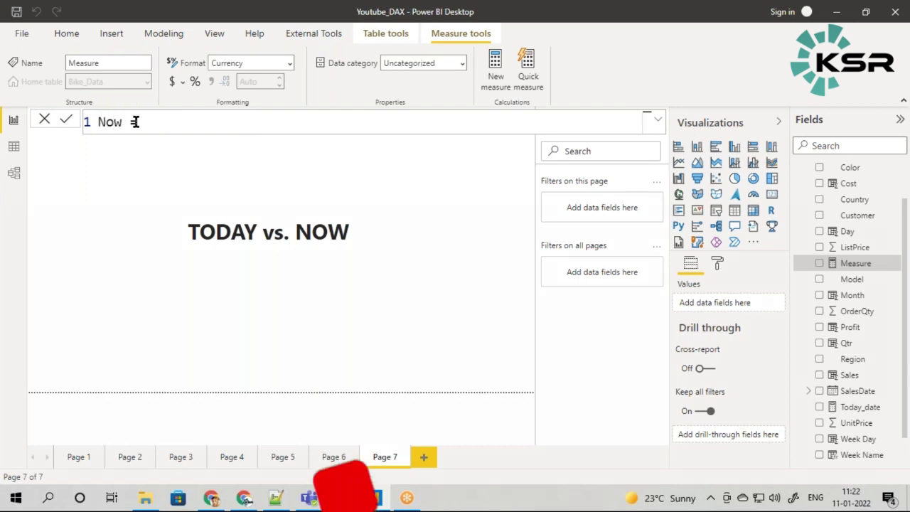
type("d")
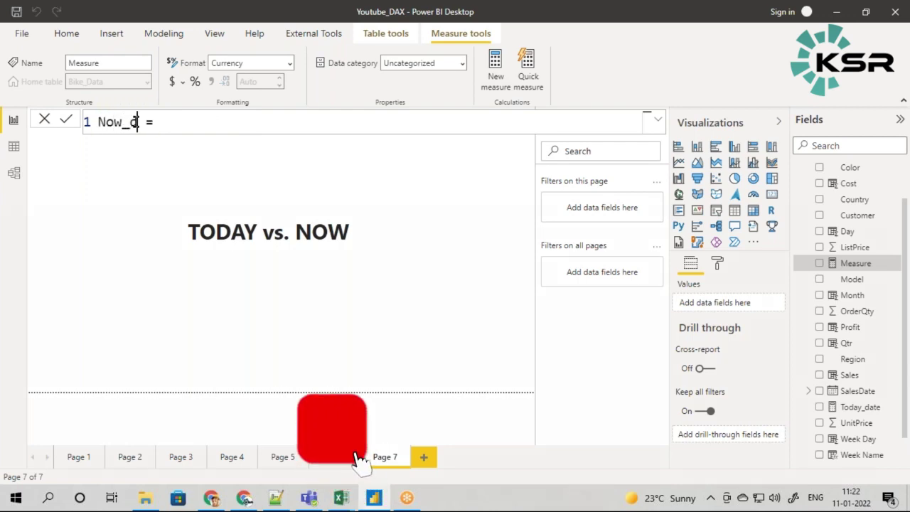
key("BackSpace")
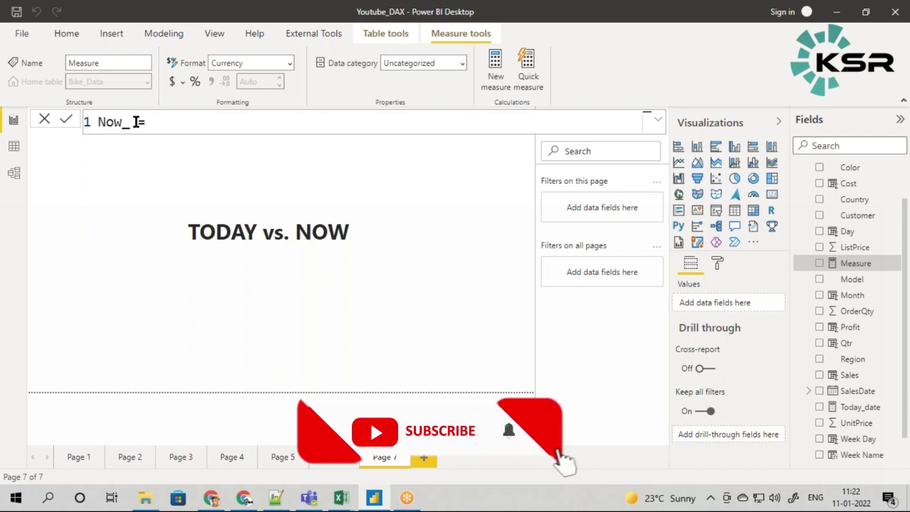
type("date = ")
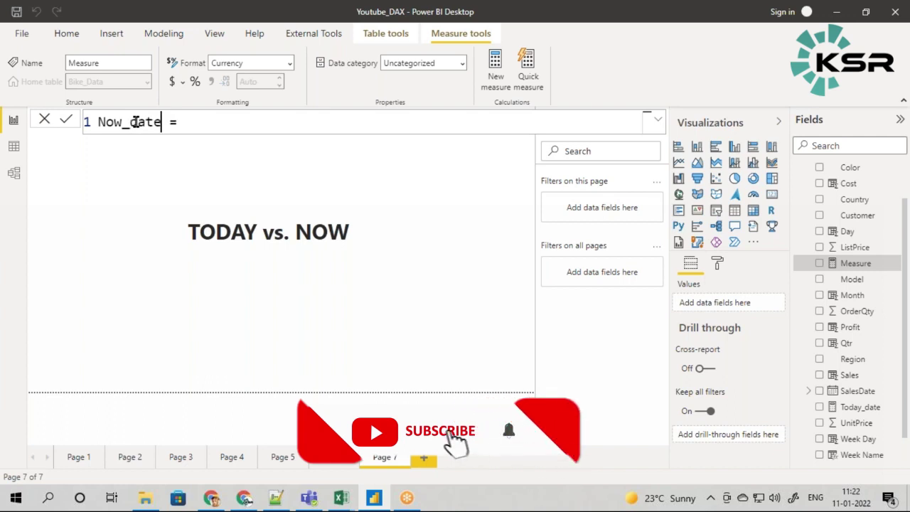
type("now")
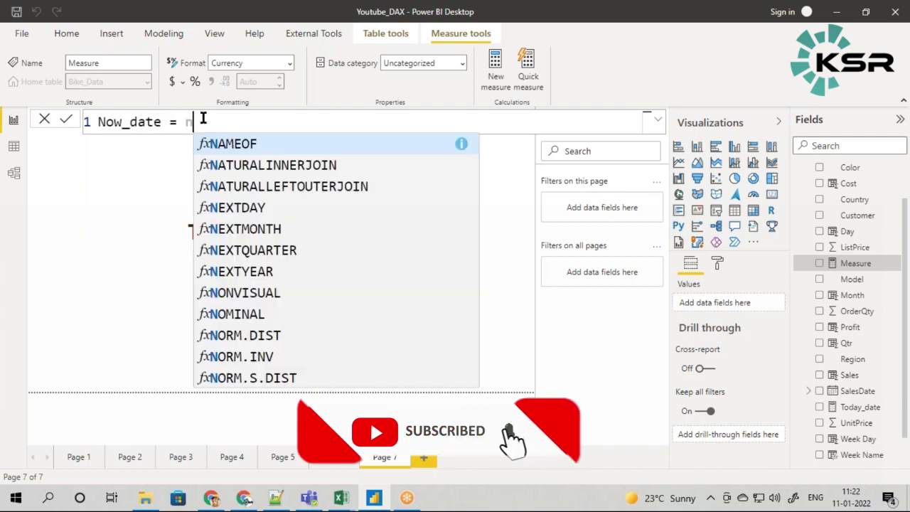
type("()")
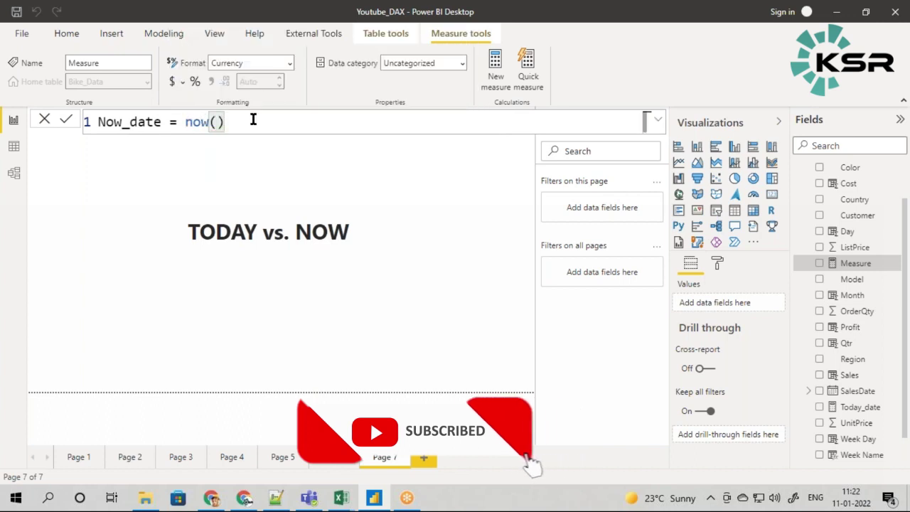
key("Return")
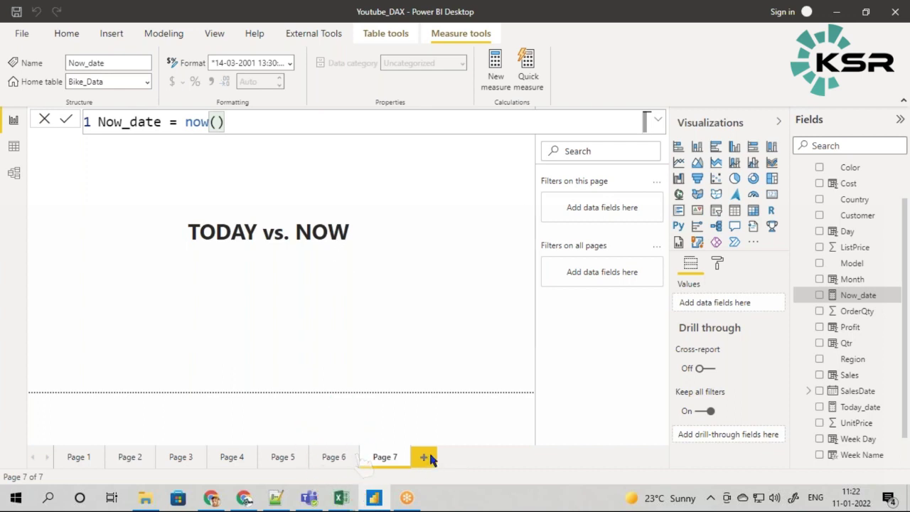
left_click(426, 458)
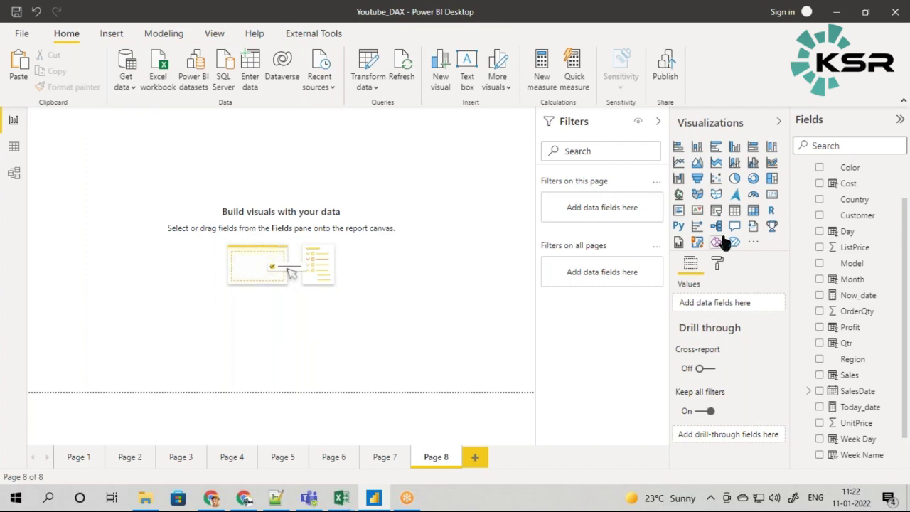
Add a card visual to Page 8 and place a duplicate card below it.
left_click(772, 195)
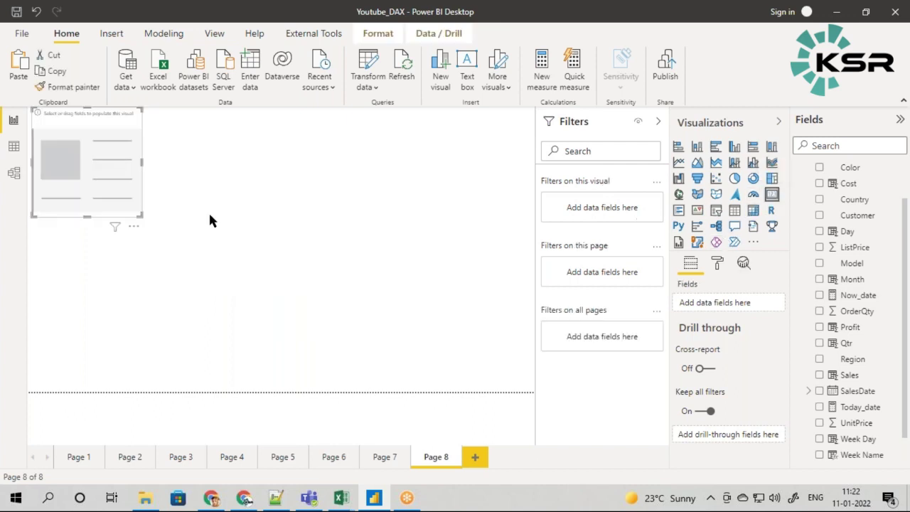
left_click_drag(144, 221, 434, 210)
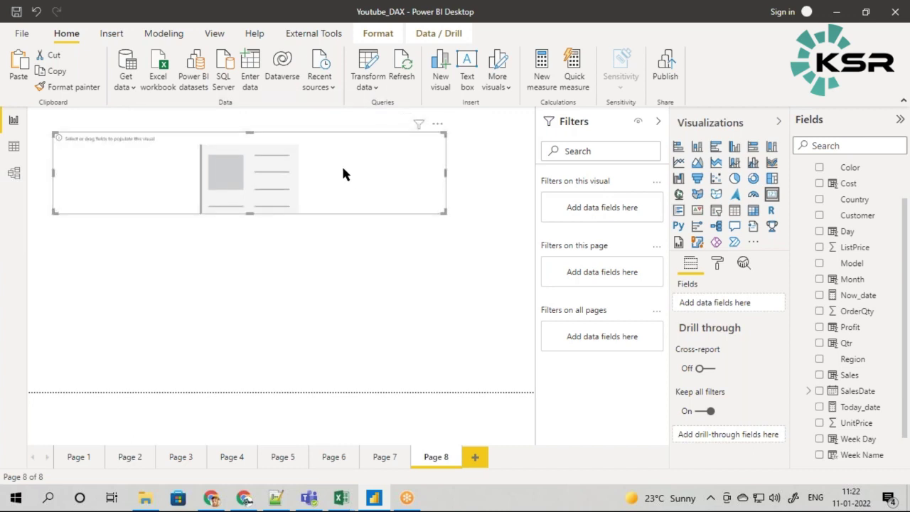
key("ctrl+c")
key("ctrl+v")
left_click_drag(343, 175, 352, 281)
Show Today_date in the upper card and Now_date in the lower card.
left_click(382, 183)
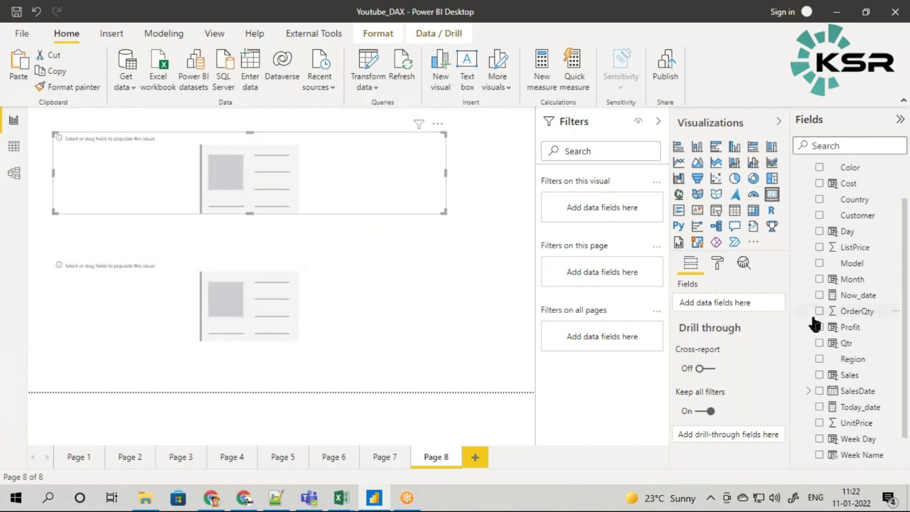
left_click_drag(857, 407, 354, 187)
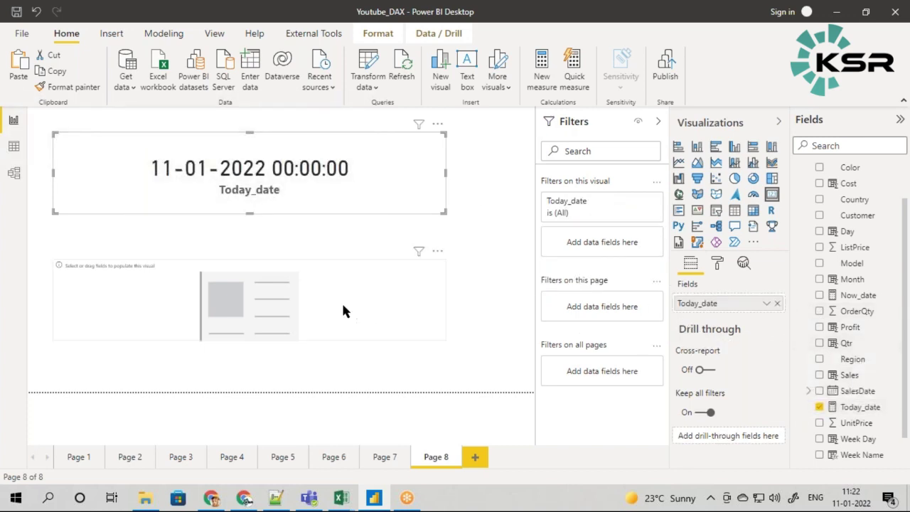
left_click(341, 301)
scroll(848, 350, "down", 2)
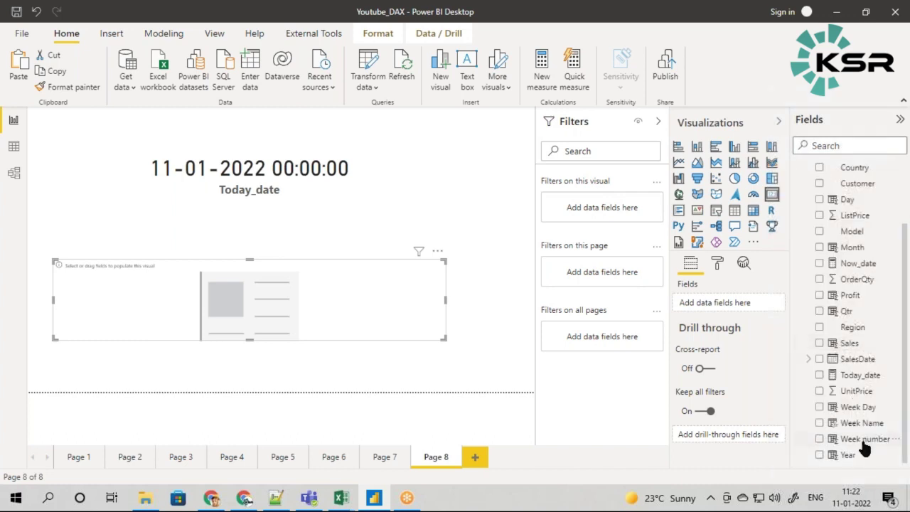
scroll(846, 412, "up", 3)
left_click_drag(854, 308, 231, 334)
left_click(446, 367)
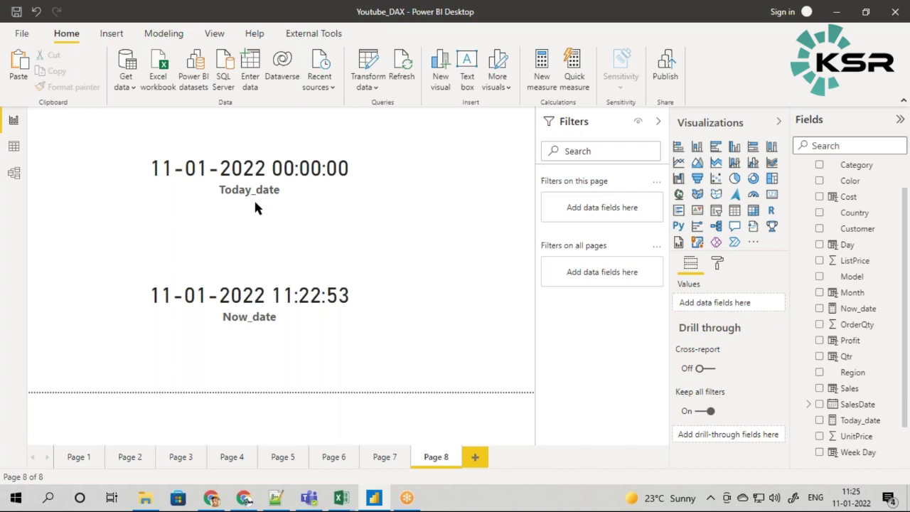
Format the Today_date measure as Long Time so its card shows 00:00:00.
left_click(297, 150)
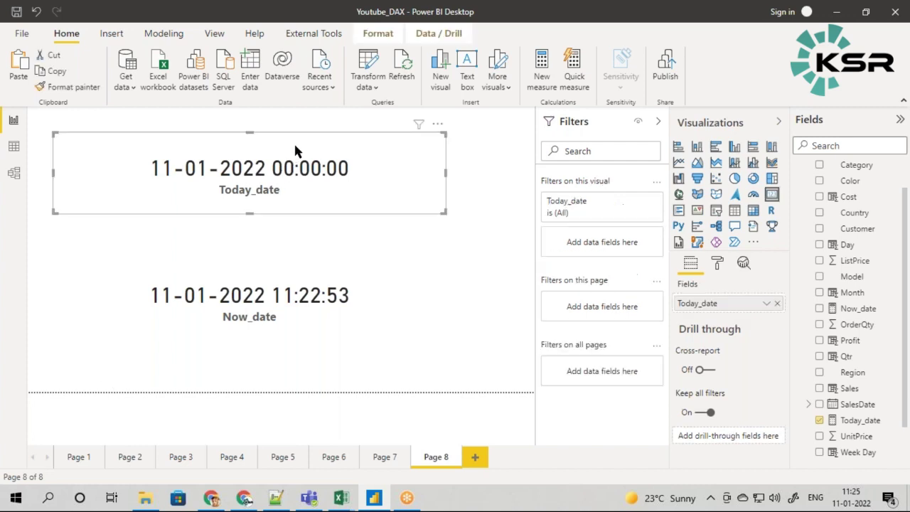
left_click(829, 420)
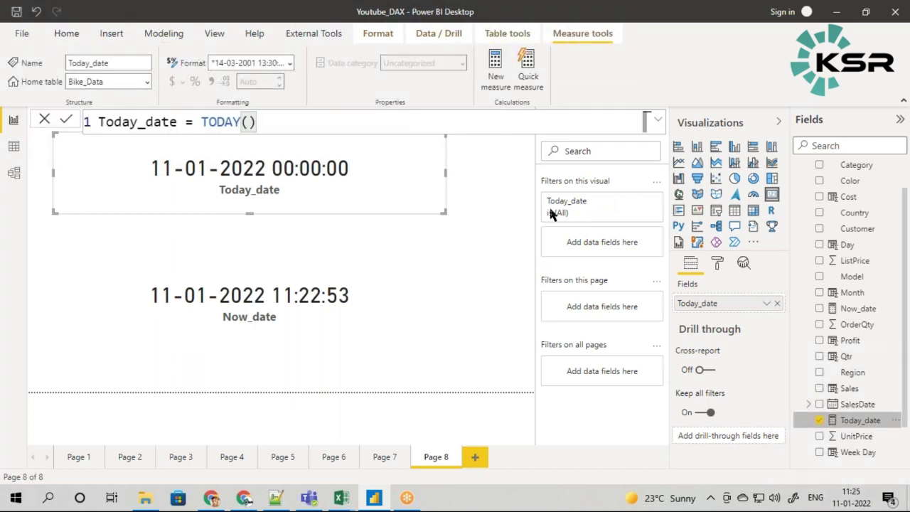
left_click(291, 62)
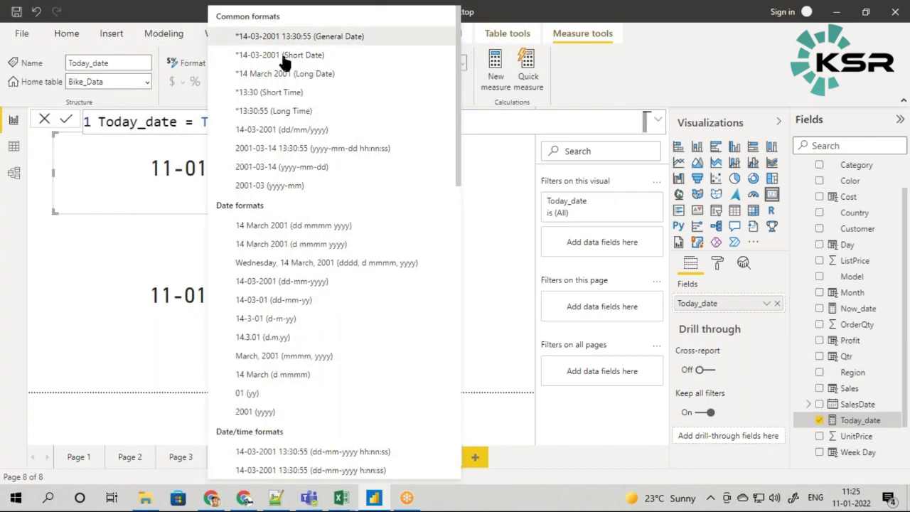
left_click(281, 111)
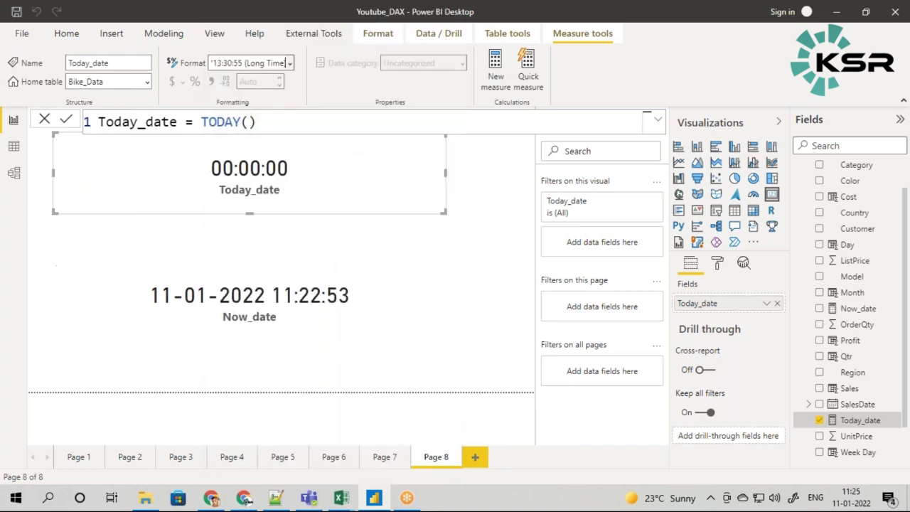
left_click(472, 244)
Format the Now_date measure as Long Time so its card shows 11:22:53.
left_click(305, 182)
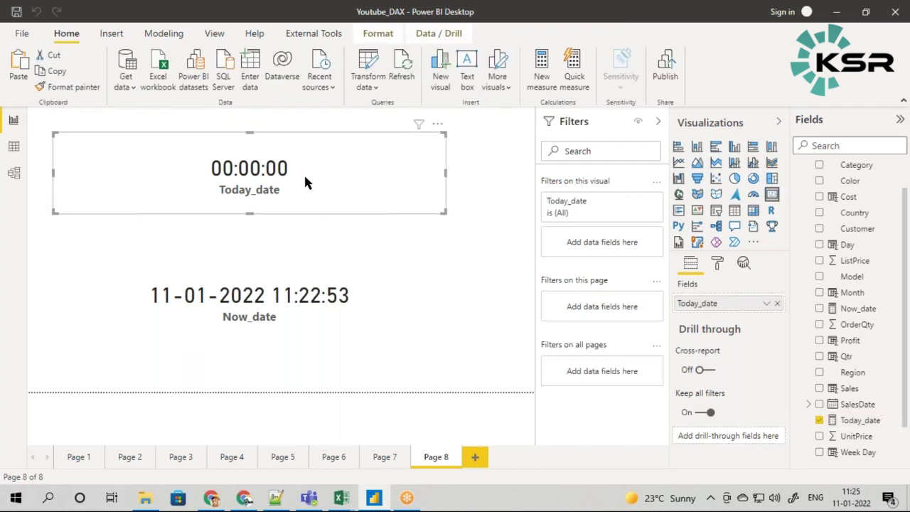
left_click(309, 263)
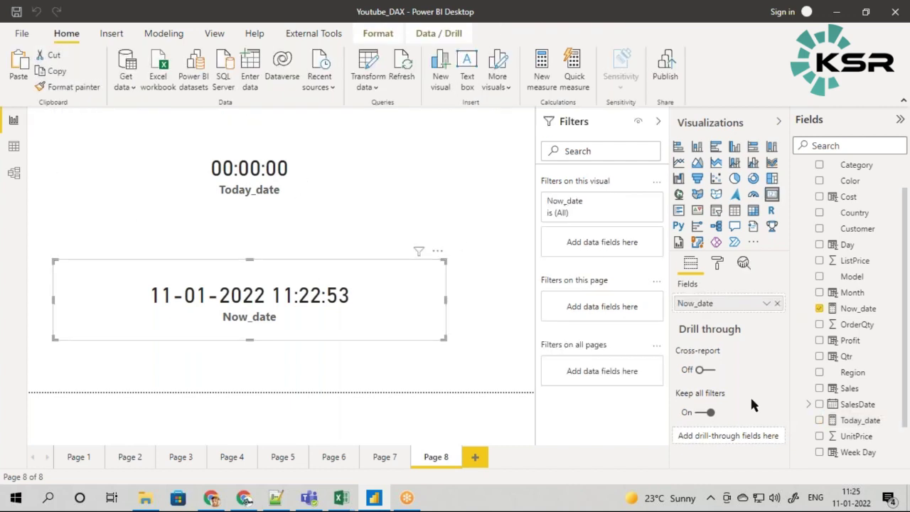
left_click(858, 309)
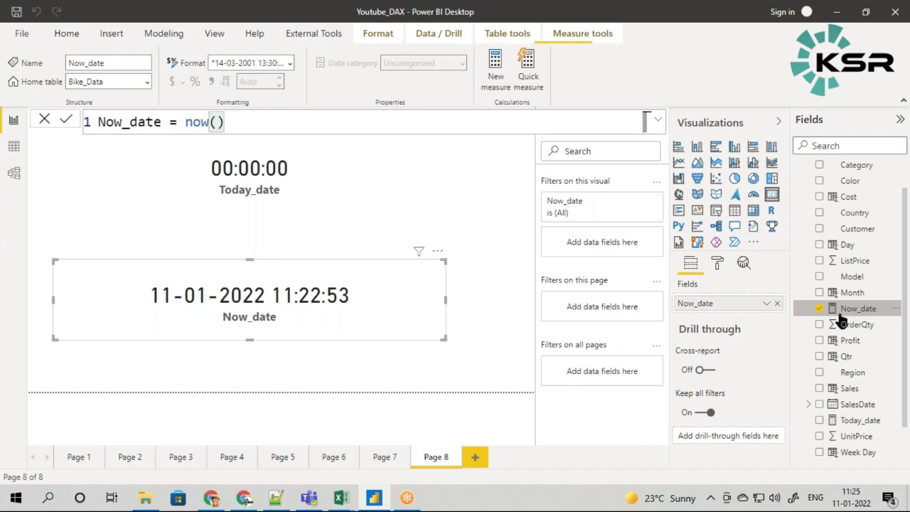
left_click(290, 63)
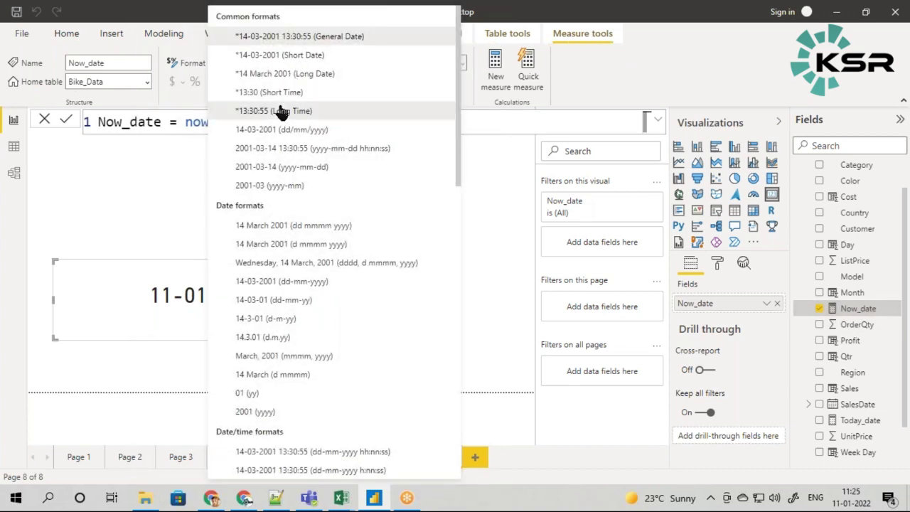
key("Escape")
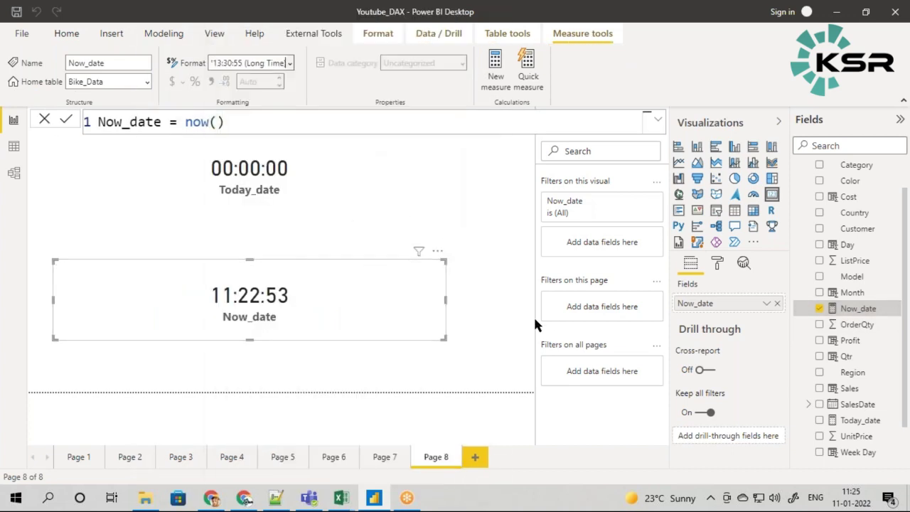
left_click(489, 350)
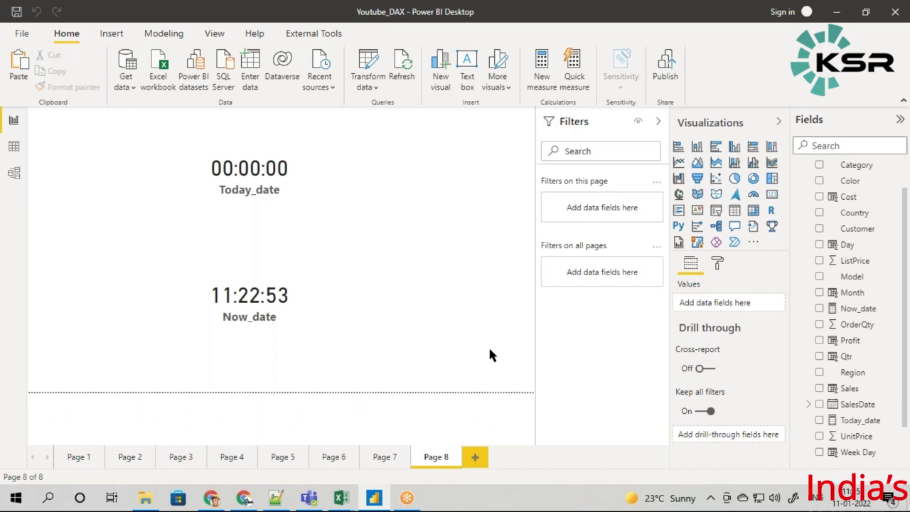
Return to Page 7 with the TODAY vs. NOW title.
left_click(375, 458)
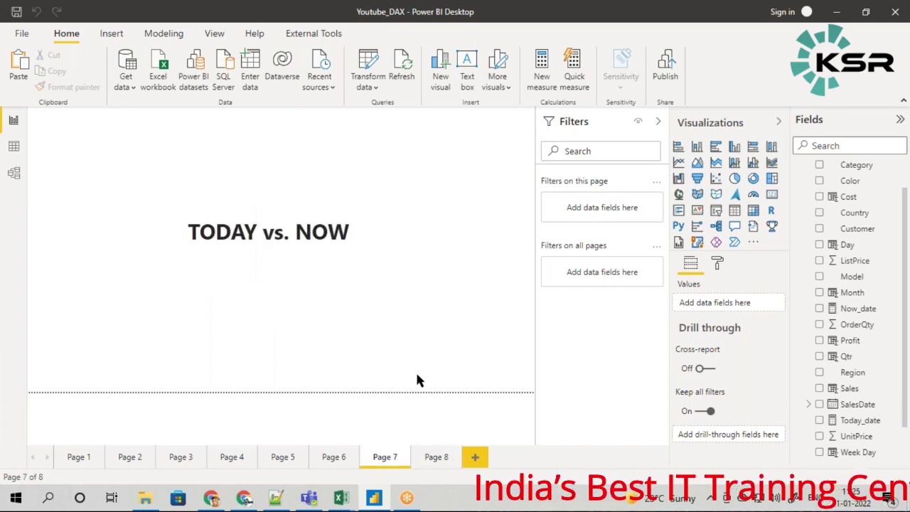